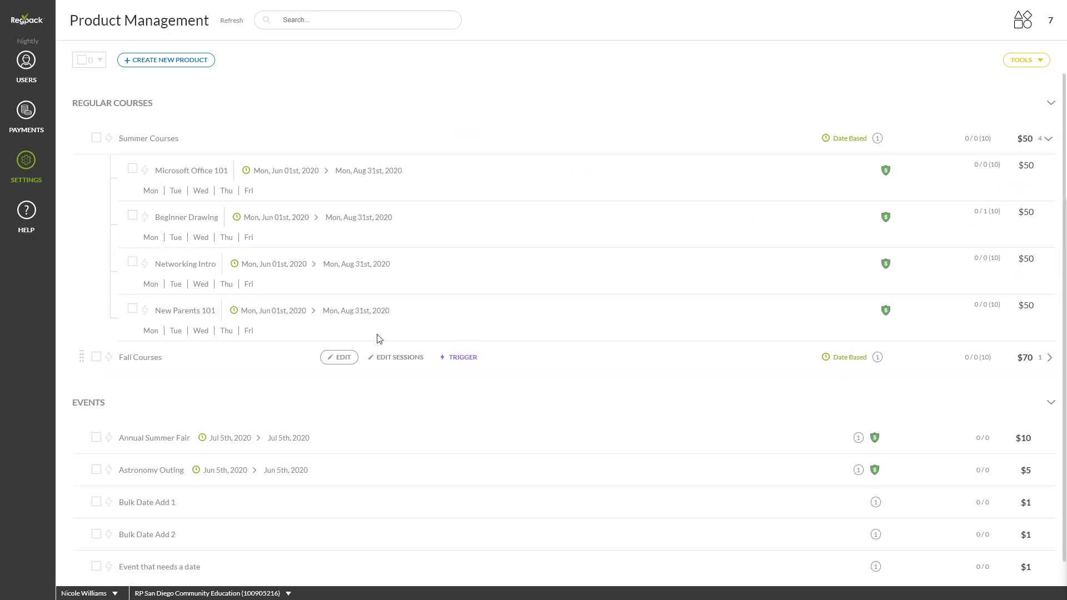
# Check Summer Courses' Offering with Sessions type, then view Annual Summer Fair's Services / Merchandise / Activities type.
pyautogui.click(338, 138)
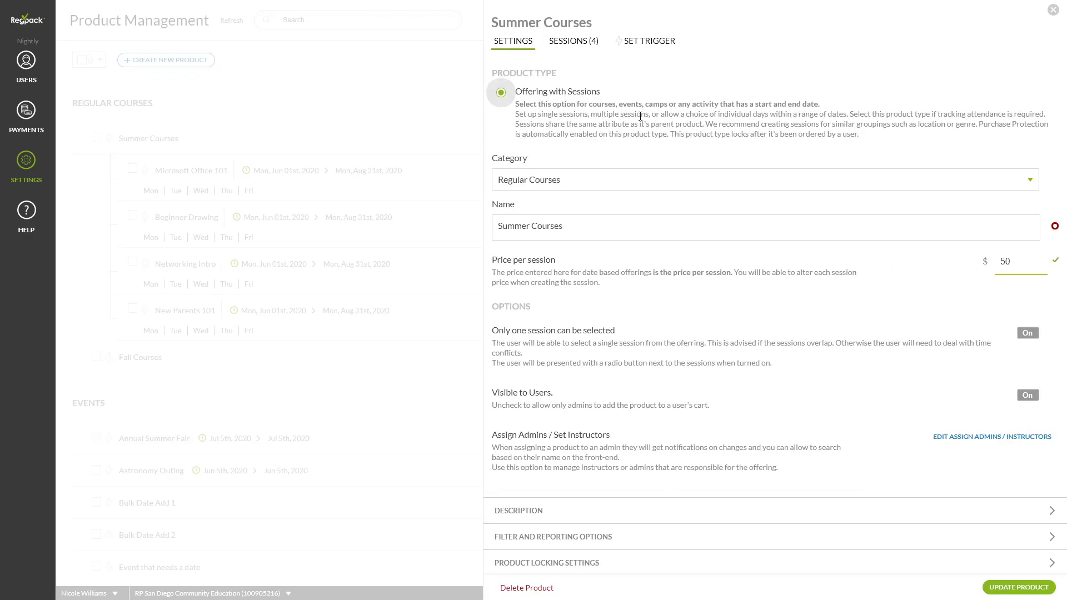
pyautogui.tripleClick(581, 98)
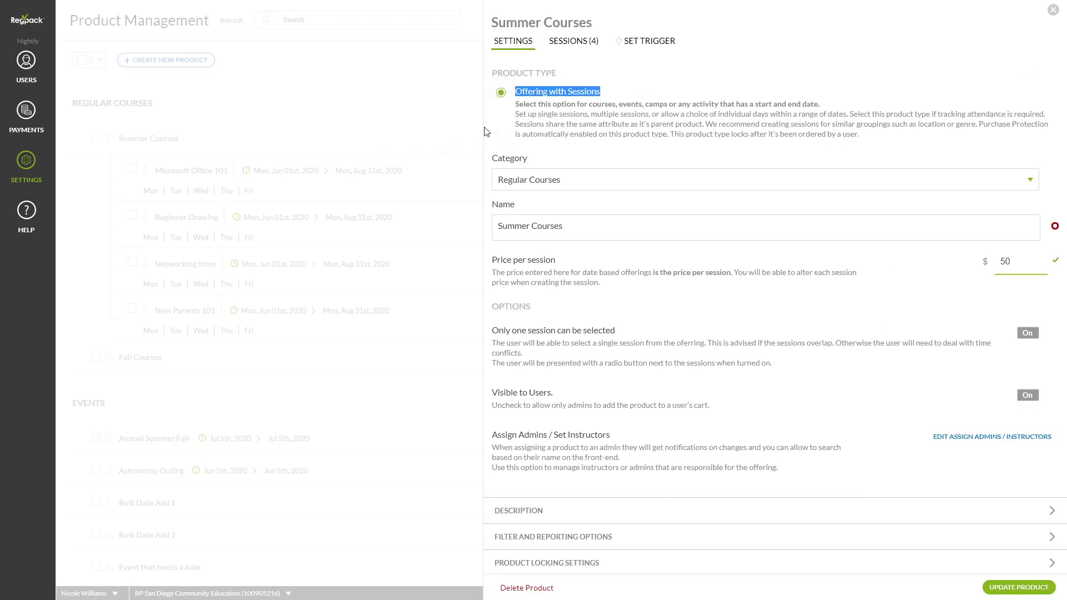
pyautogui.click(126, 416)
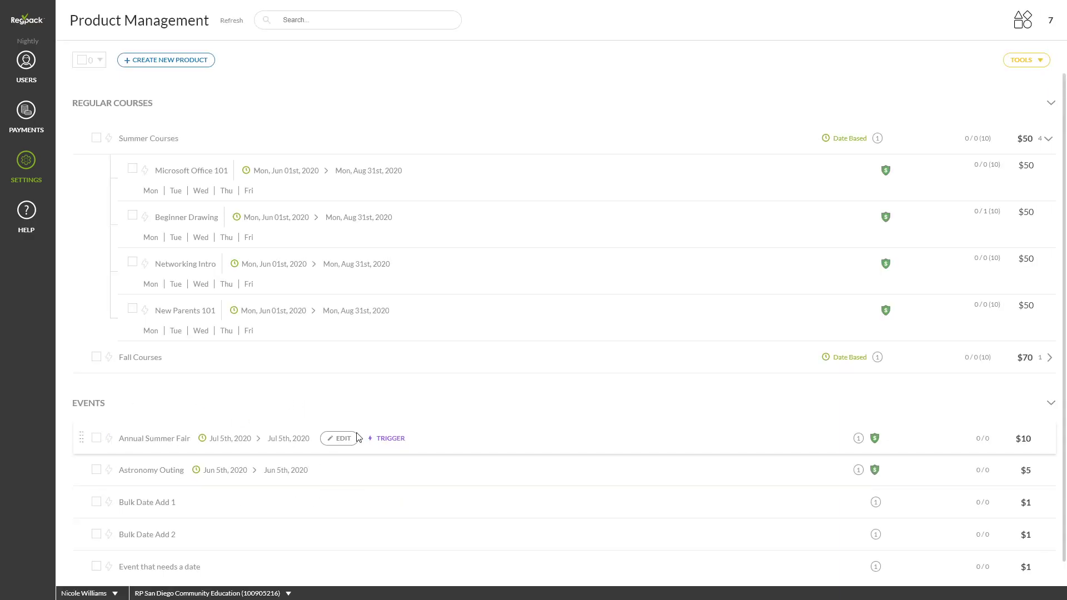
pyautogui.click(360, 442)
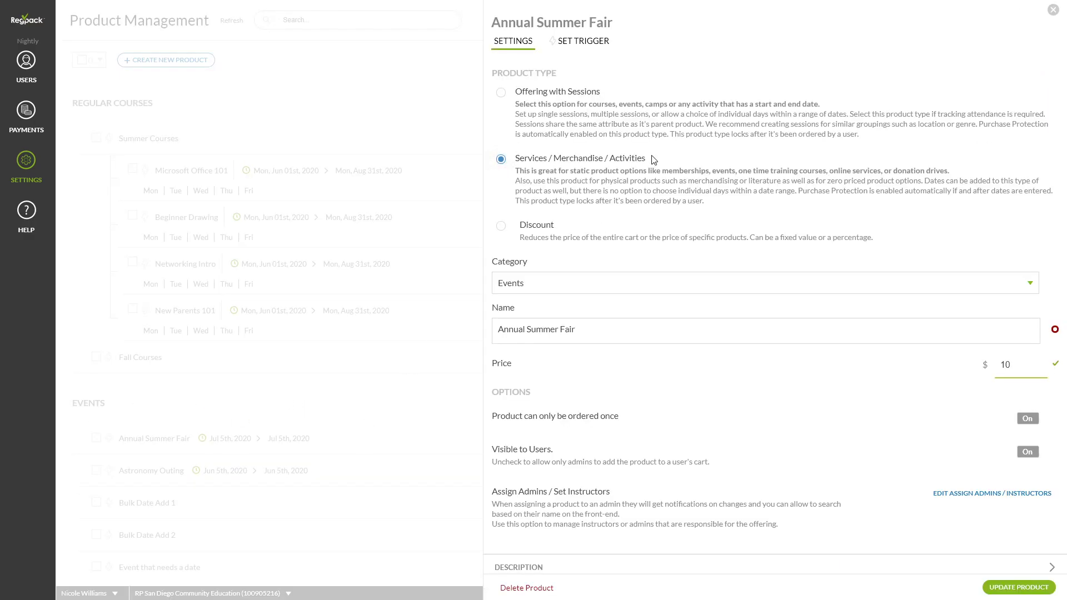
pyautogui.moveTo(577, 171); pyautogui.dragTo(516, 158)
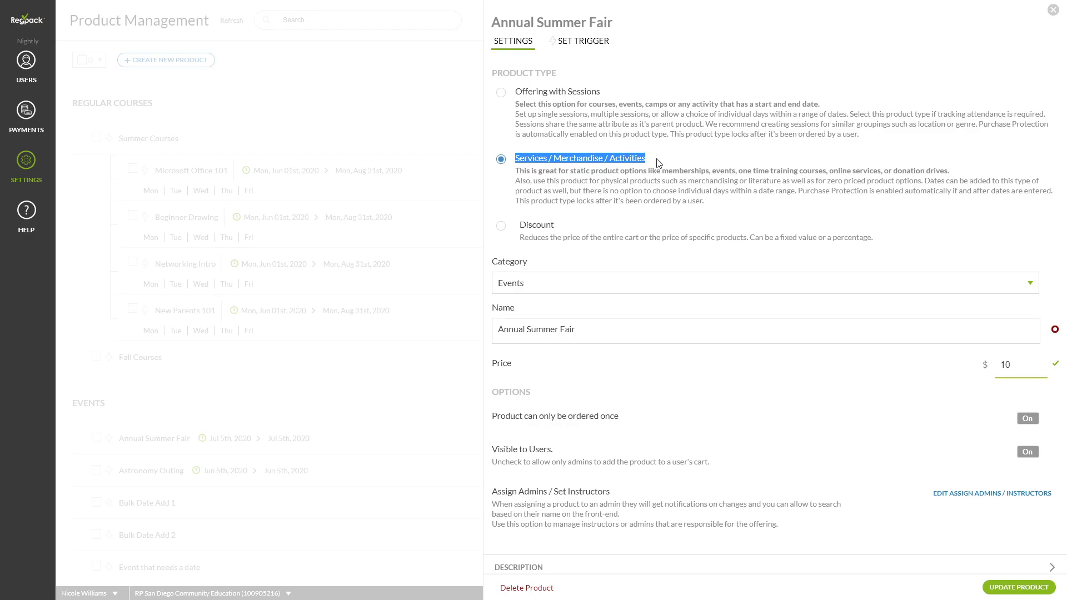
# Close the Annual Summer Fair settings and reload the Products management page.
pyautogui.click(305, 396)
pyautogui.click(29, 162)
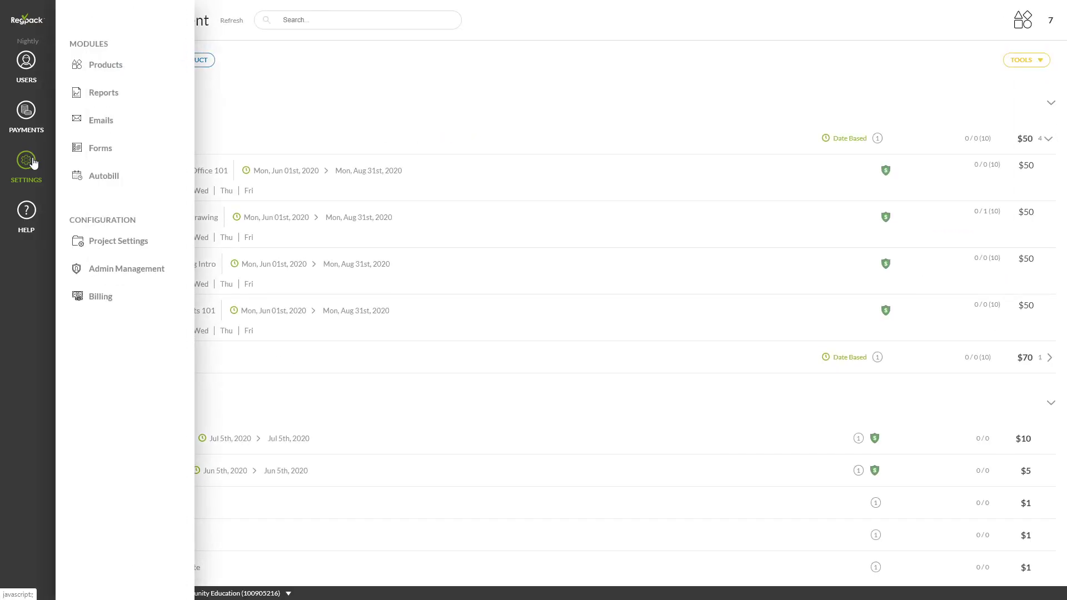
pyautogui.click(112, 66)
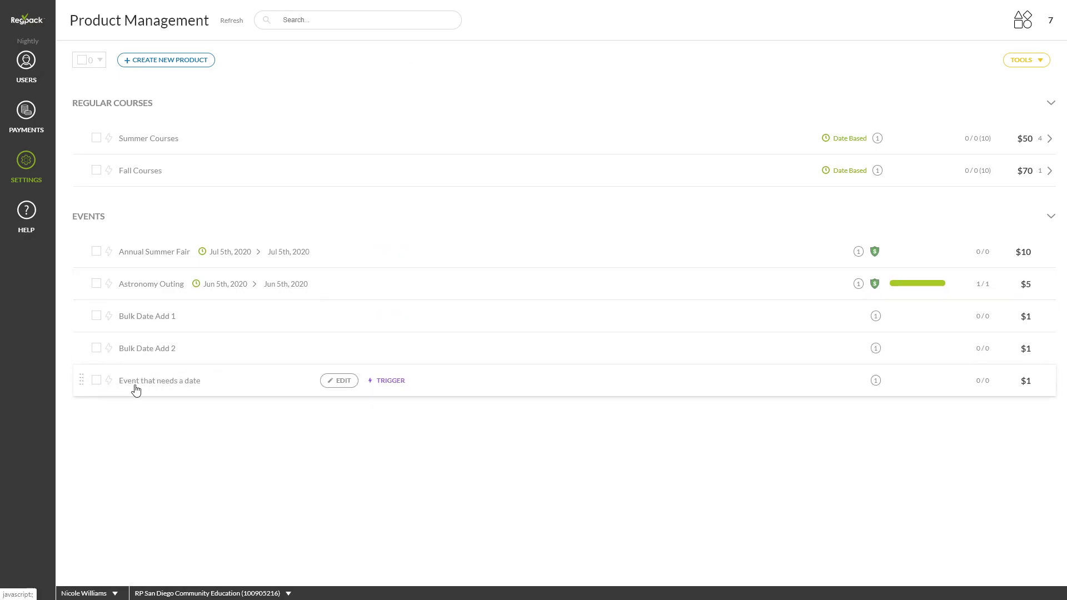
# Set 'Event that needs a date' activity dates to April 2, 2020 and update the product.
pyautogui.click(334, 381)
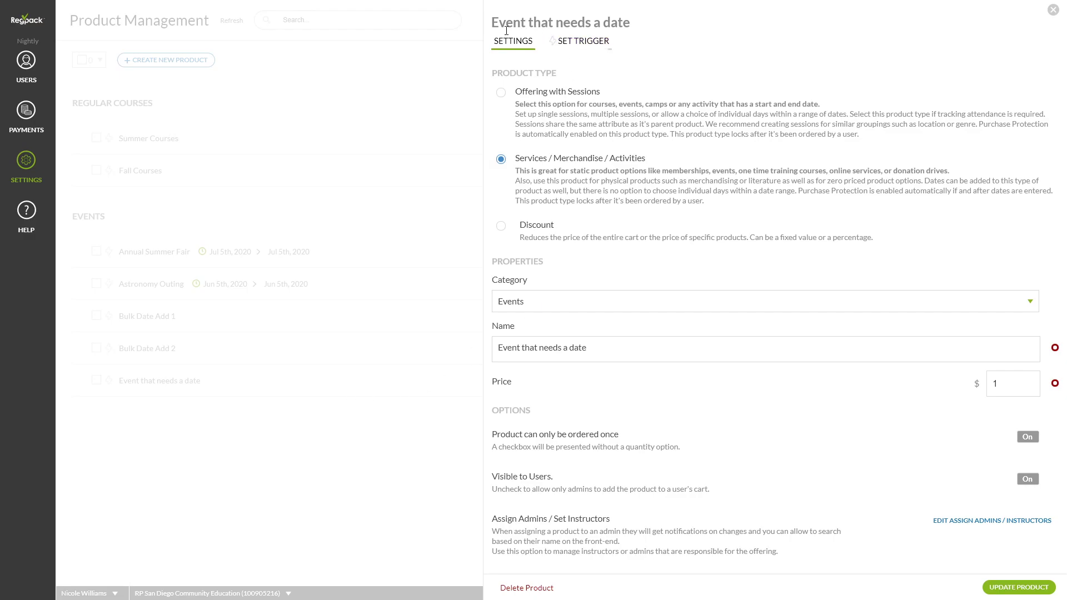
pyautogui.scroll(-6, 562, 139)
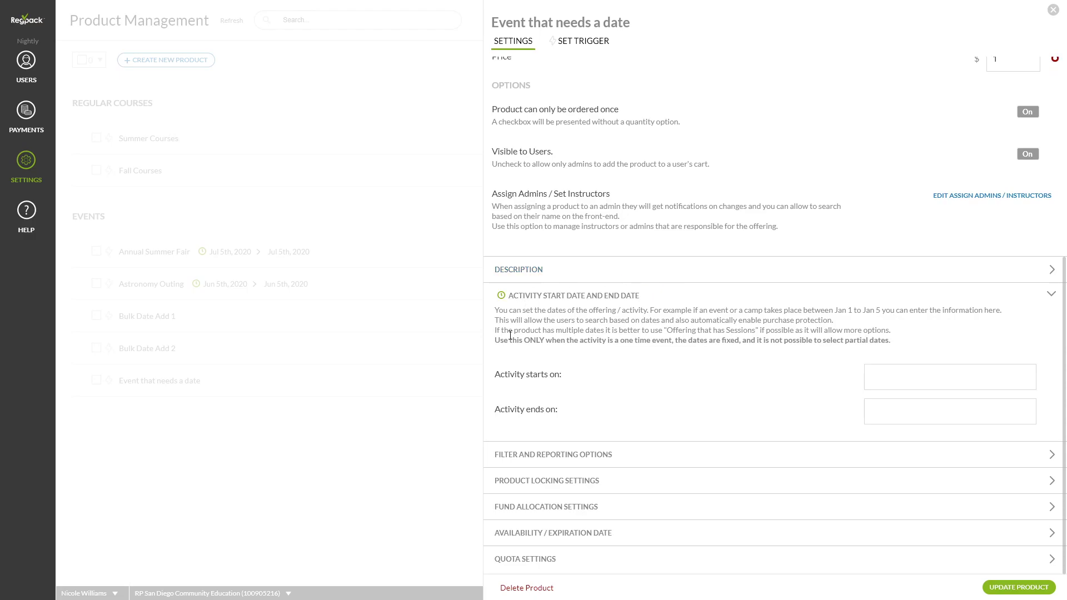
pyautogui.click(915, 381)
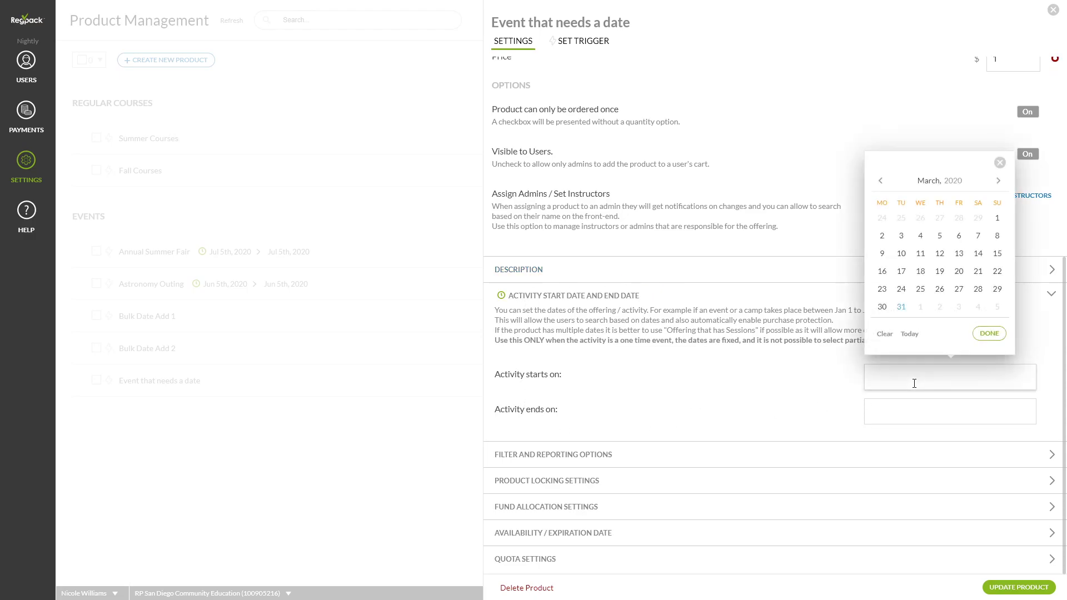
pyautogui.click(937, 308)
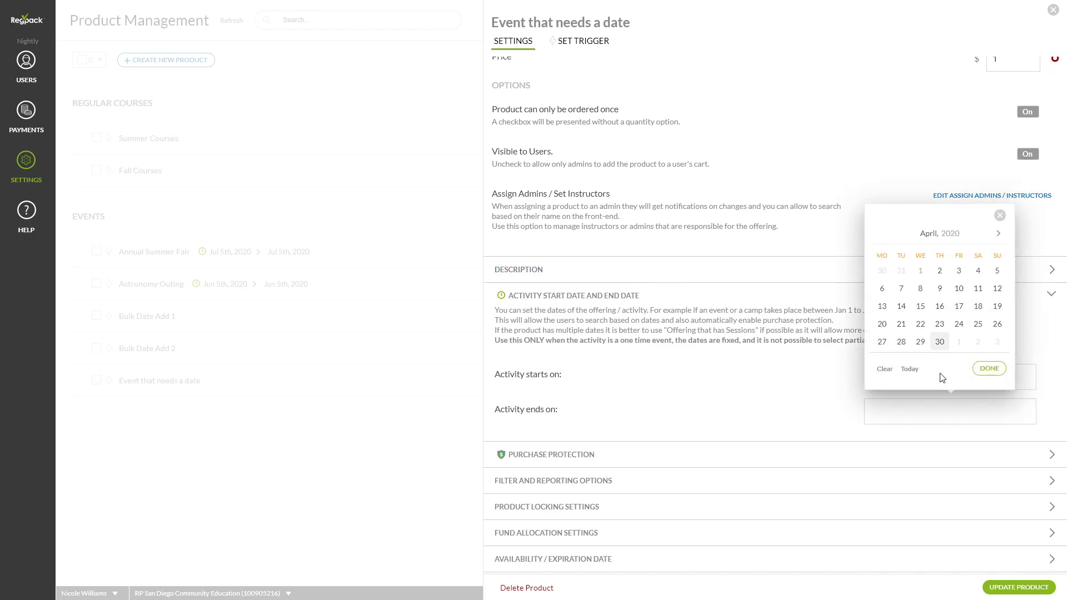
pyautogui.click(940, 270)
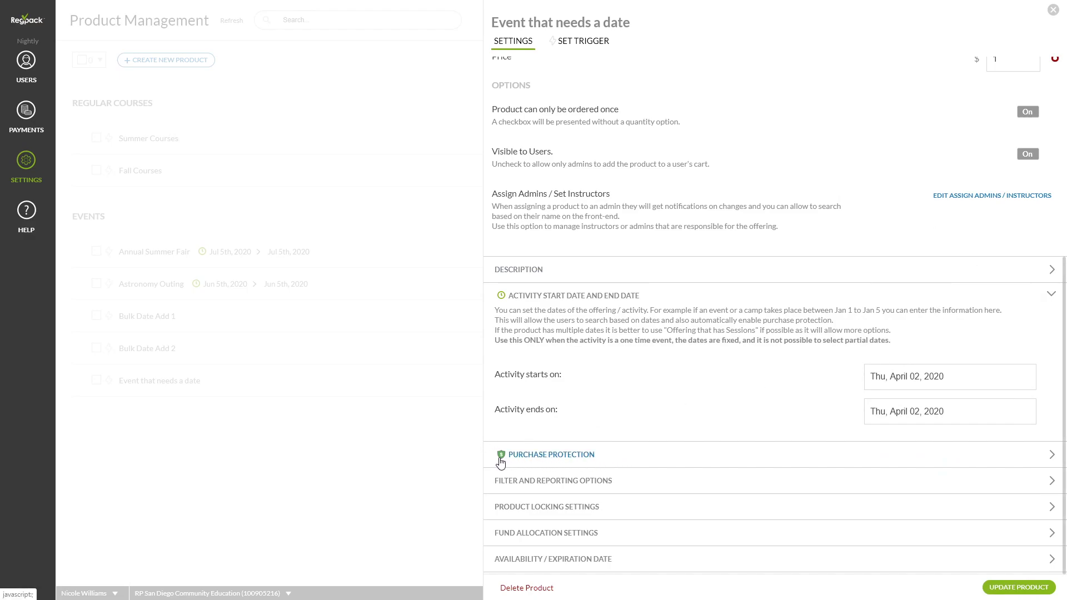
pyautogui.click(995, 588)
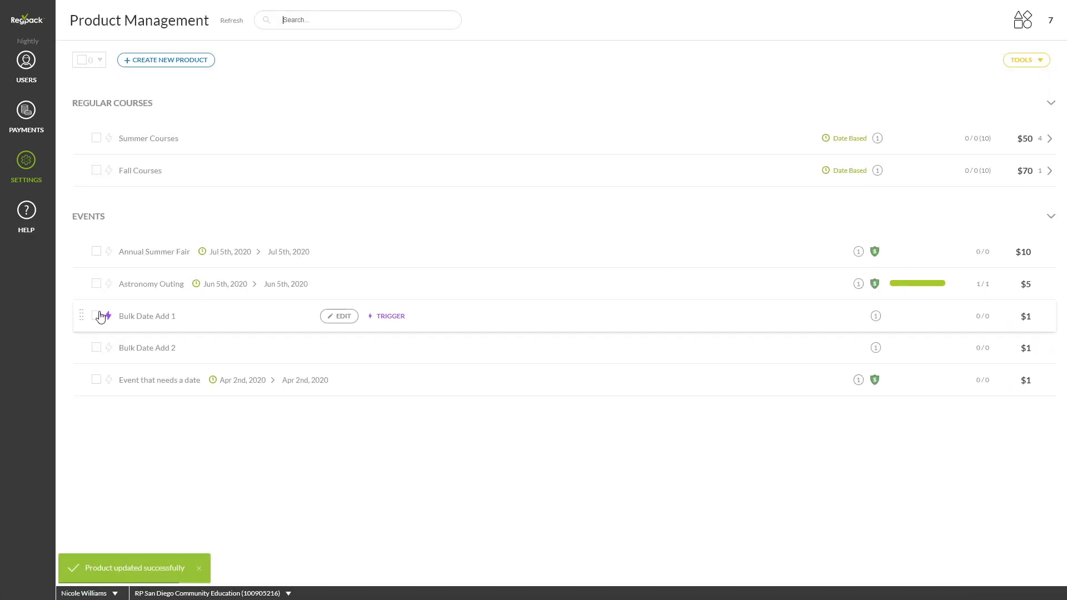
# Apply individual activity dates to Bulk Date Add 1 and Bulk Date Add 2 through Set Products Activity Dates.
pyautogui.click(97, 317)
pyautogui.click(96, 348)
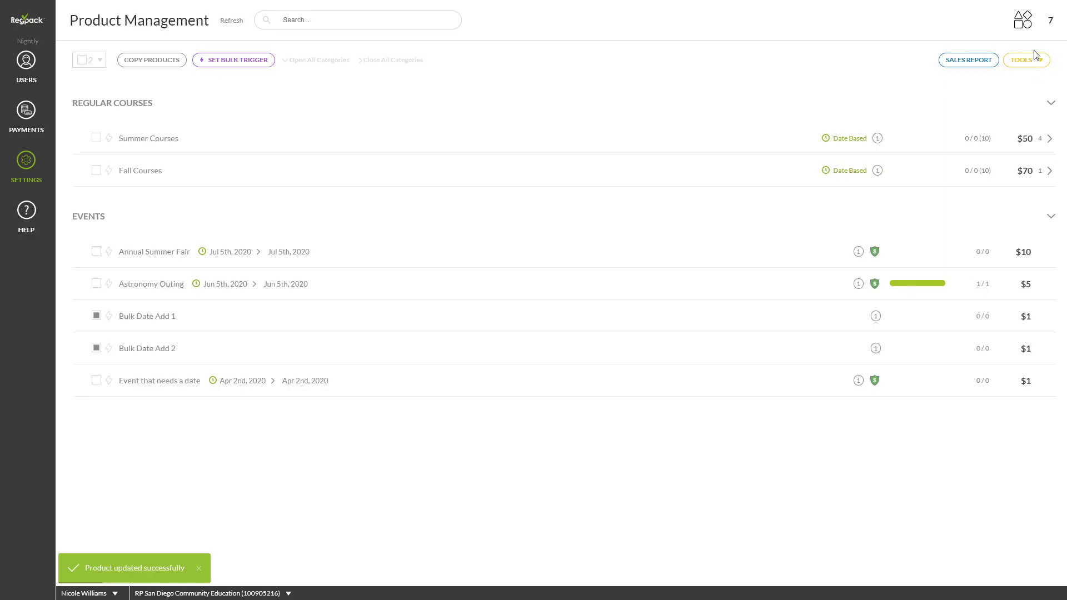
pyautogui.click(1023, 62)
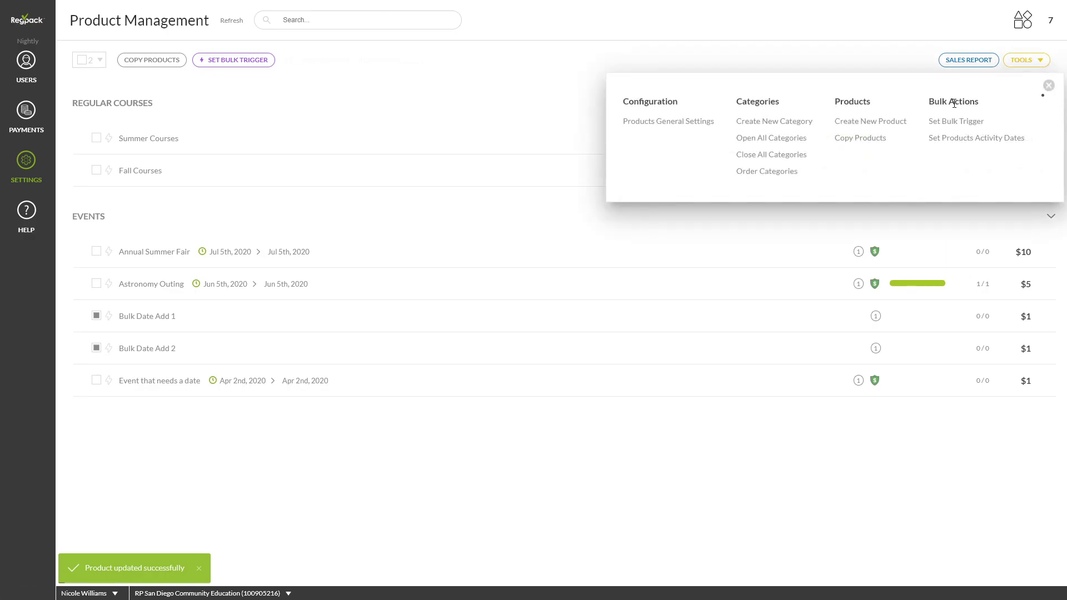
pyautogui.click(993, 144)
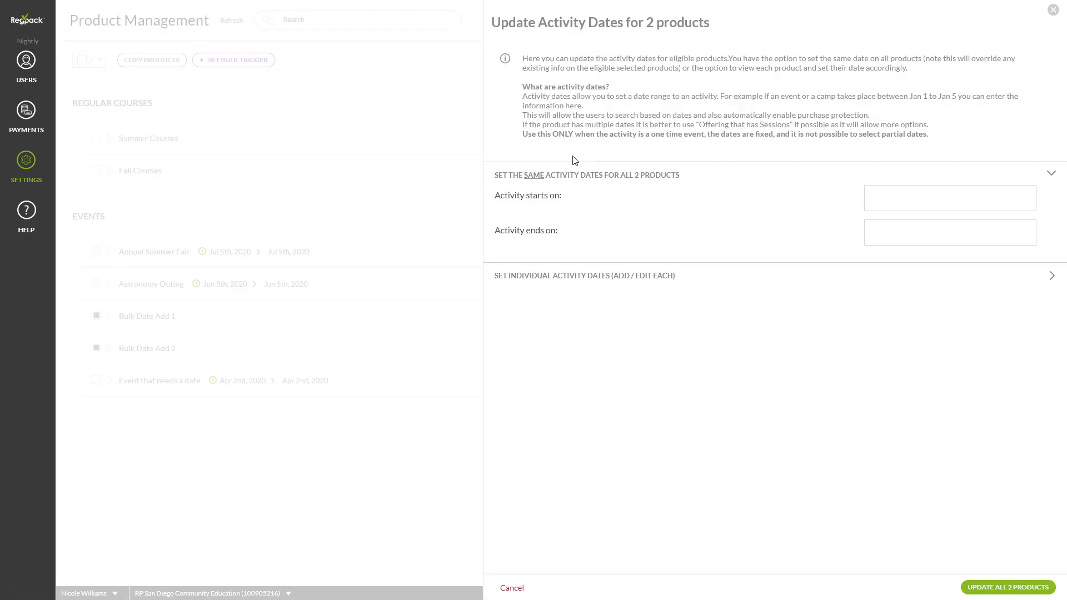
pyautogui.click(606, 278)
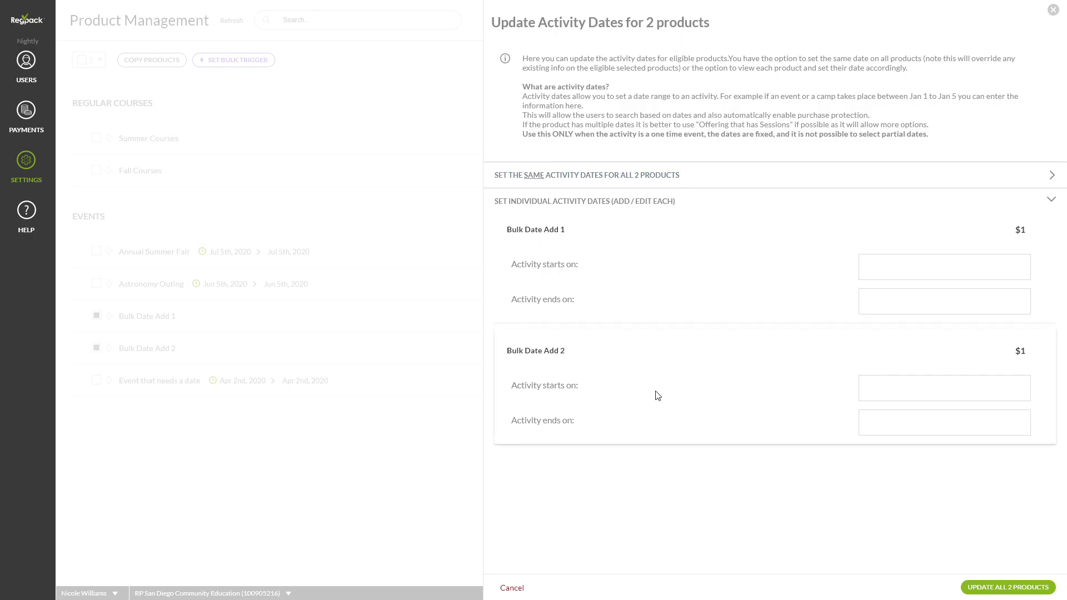
pyautogui.click(992, 587)
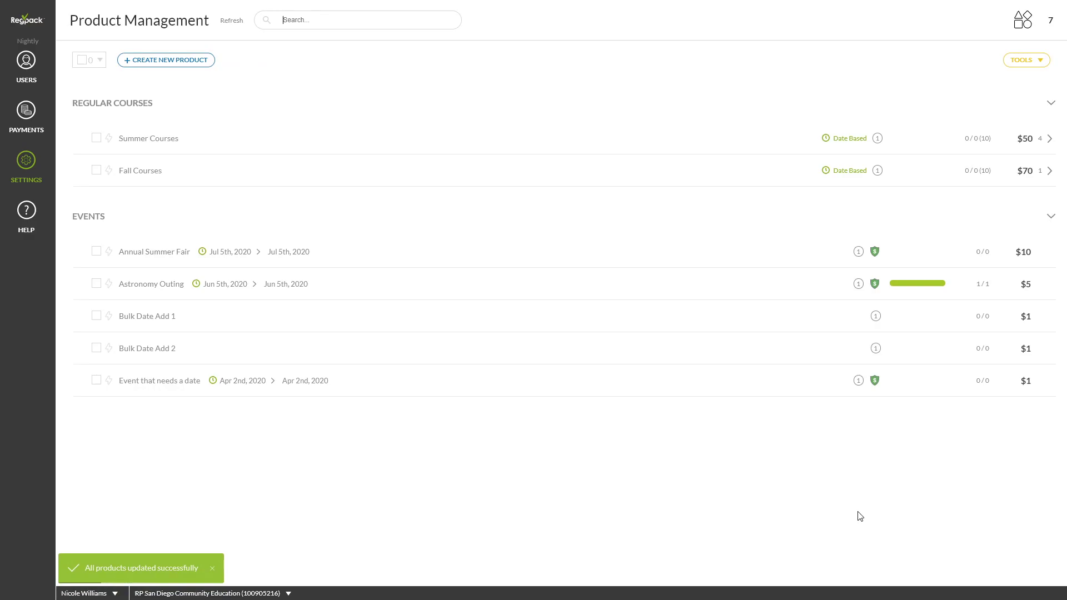
pyautogui.moveTo(186, 48)
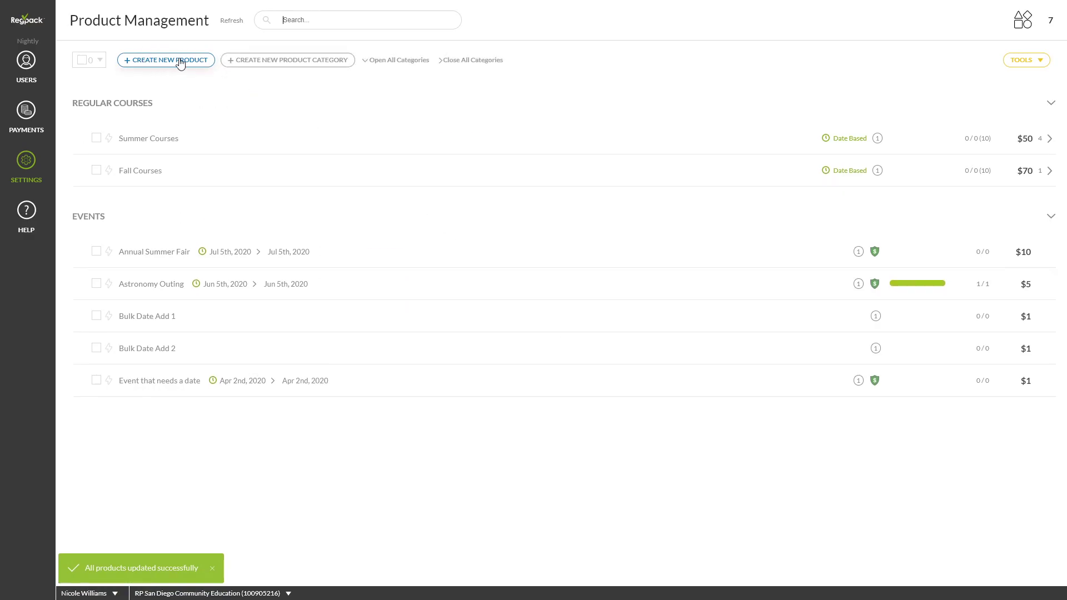
pyautogui.click(179, 59)
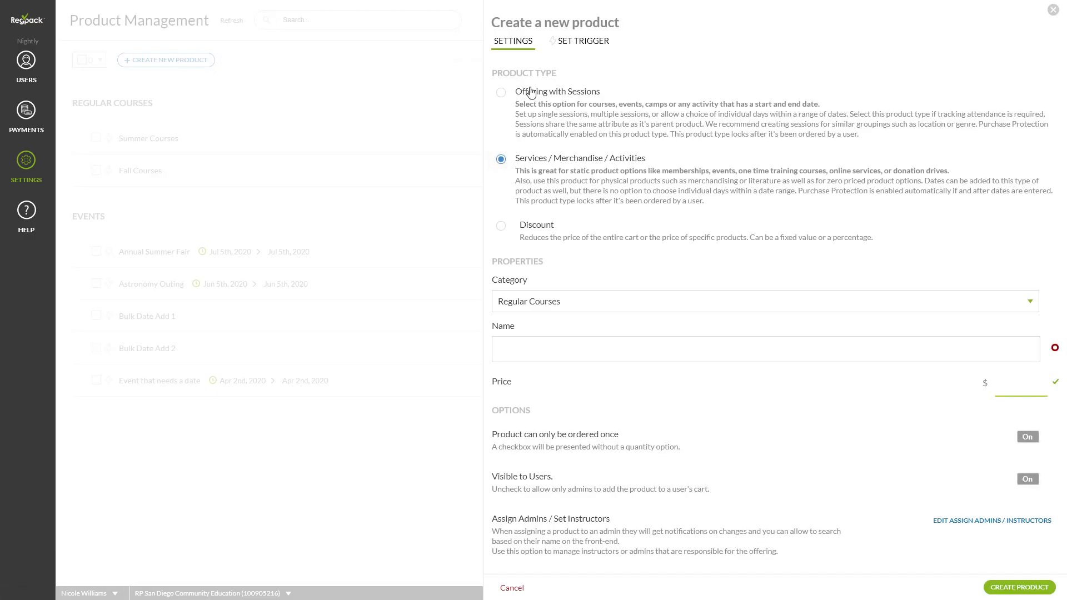
pyautogui.moveTo(616, 92); pyautogui.dragTo(520, 96)
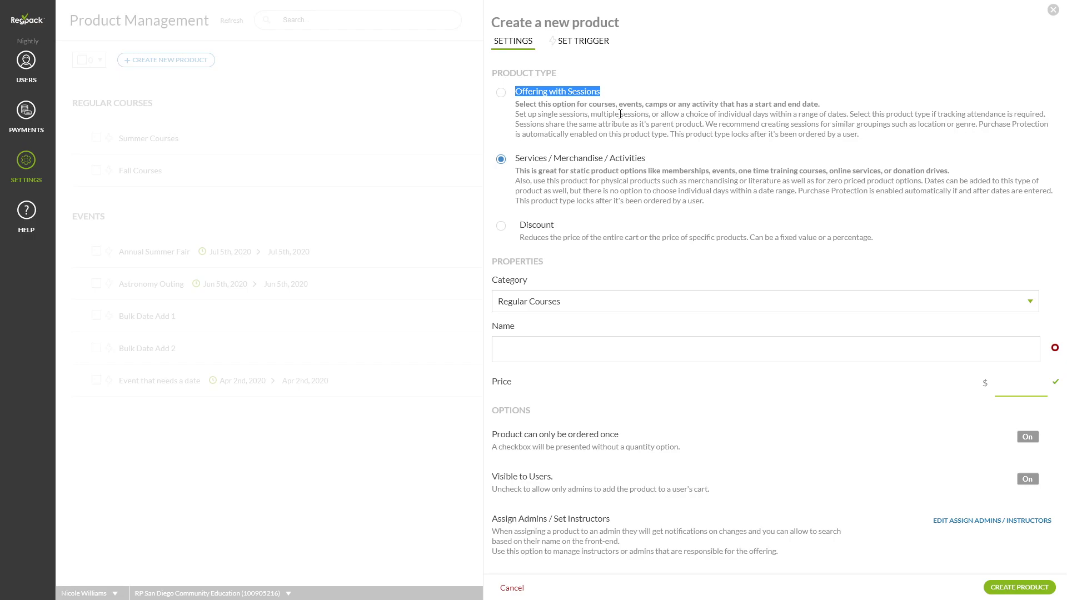
pyautogui.moveTo(648, 159); pyautogui.dragTo(518, 164)
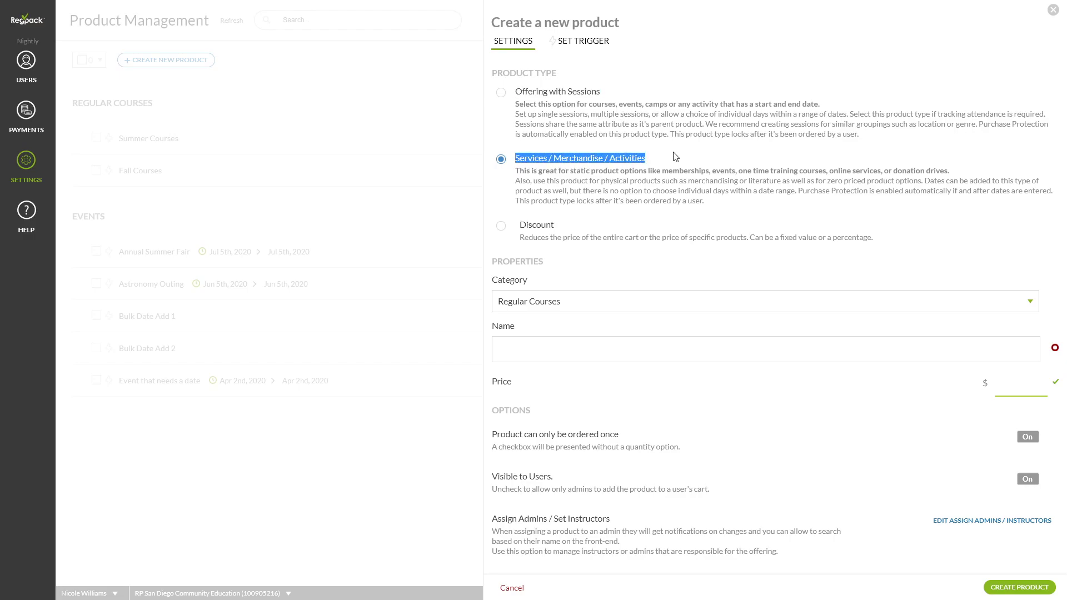
pyautogui.scroll(-5, 673, 229)
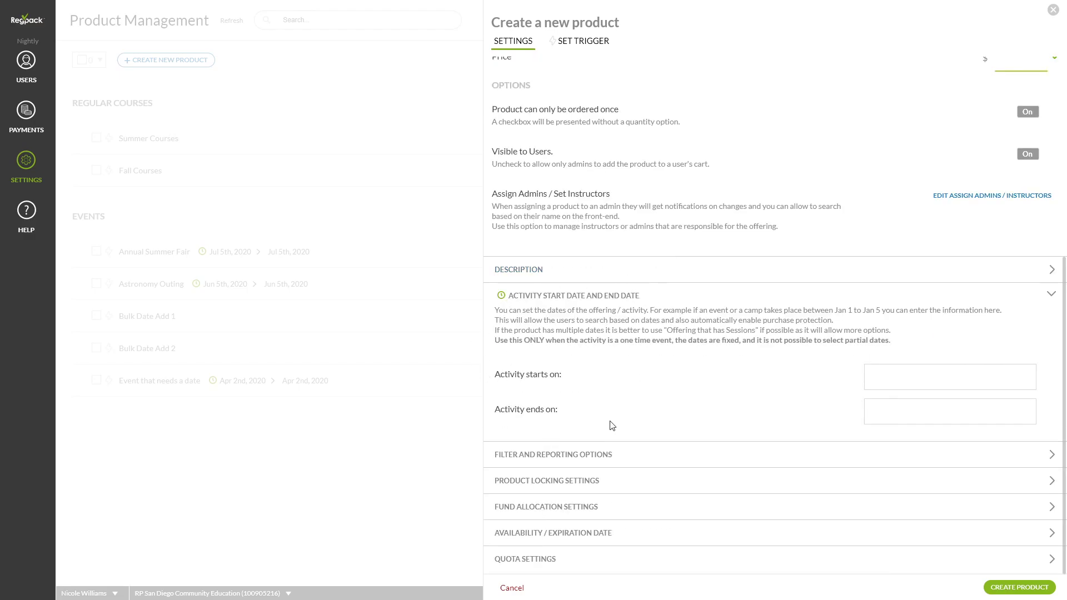
pyautogui.click(428, 458)
pyautogui.click(1048, 140)
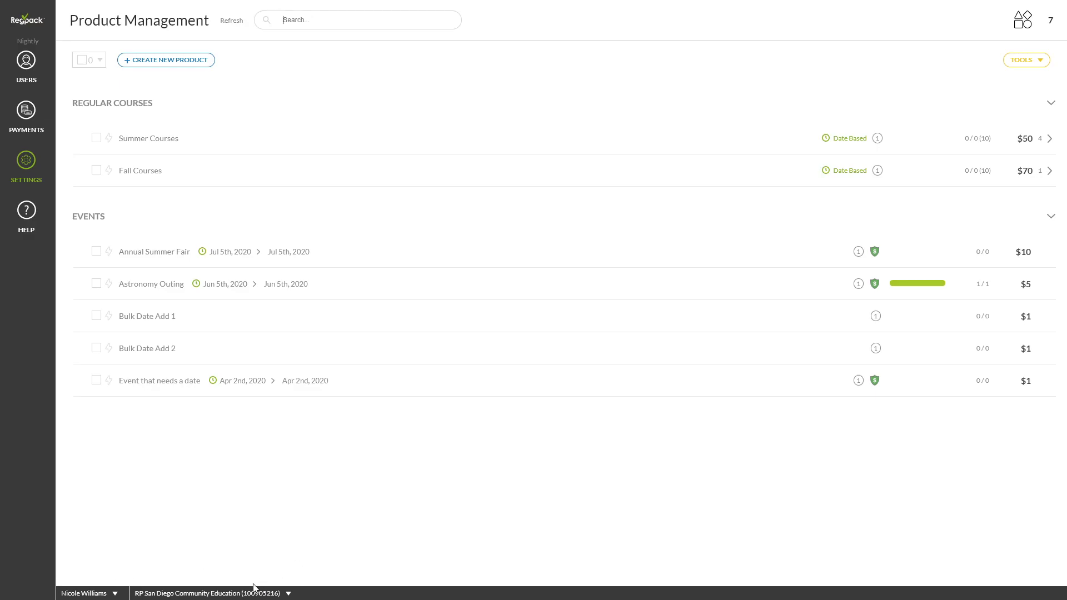
# Open the project's front-end registration page from the project list.
pyautogui.click(239, 593)
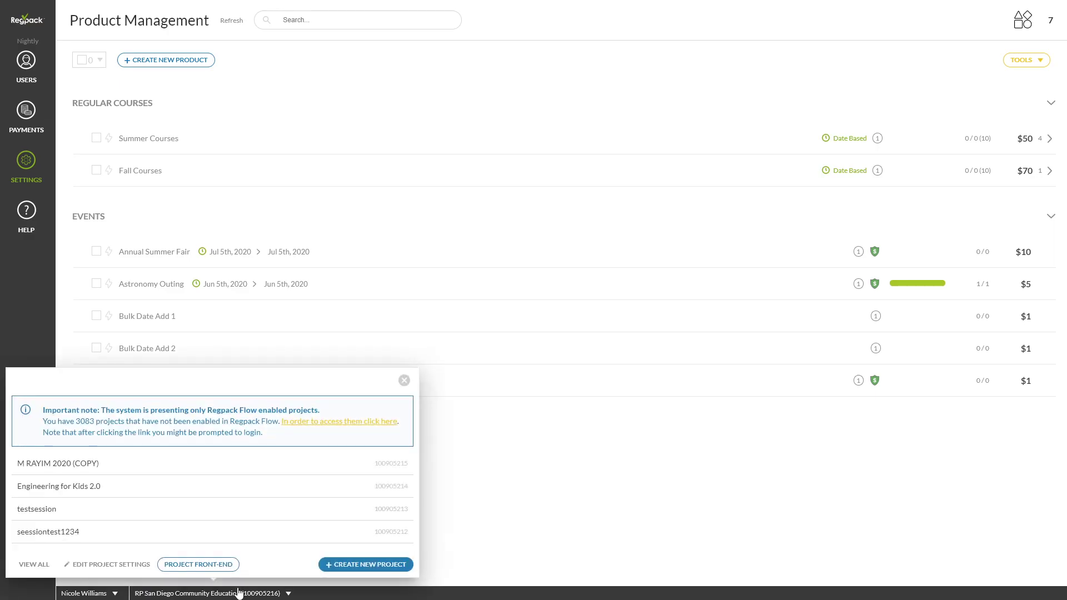
pyautogui.click(239, 593)
pyautogui.click(239, 592)
pyautogui.click(210, 565)
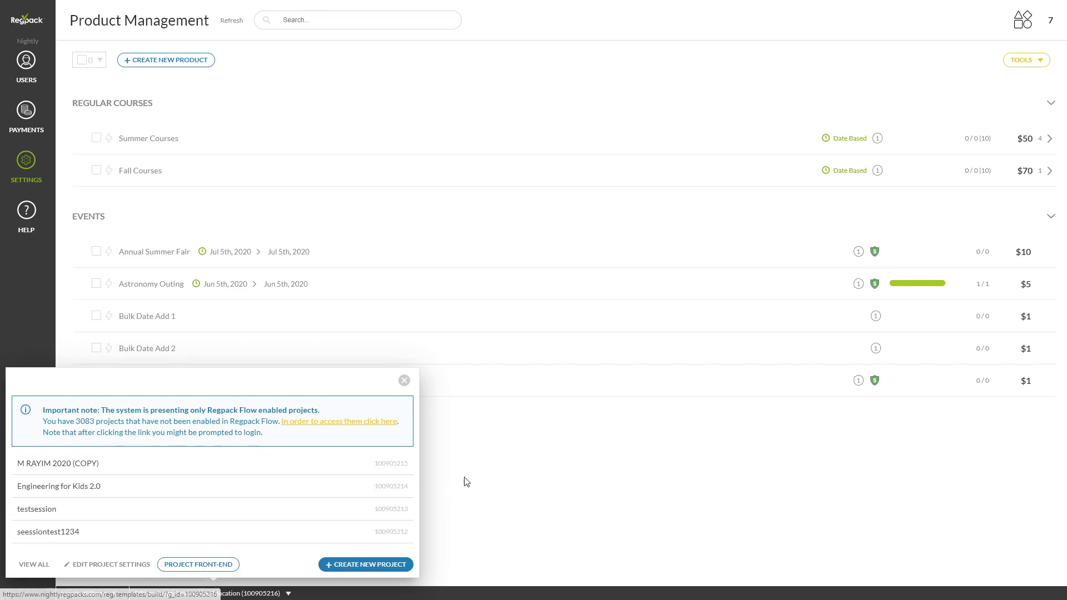
# Switch to the front-end registration tab and return to full screen.
pyautogui.press('F11')
pyautogui.click(172, 4)
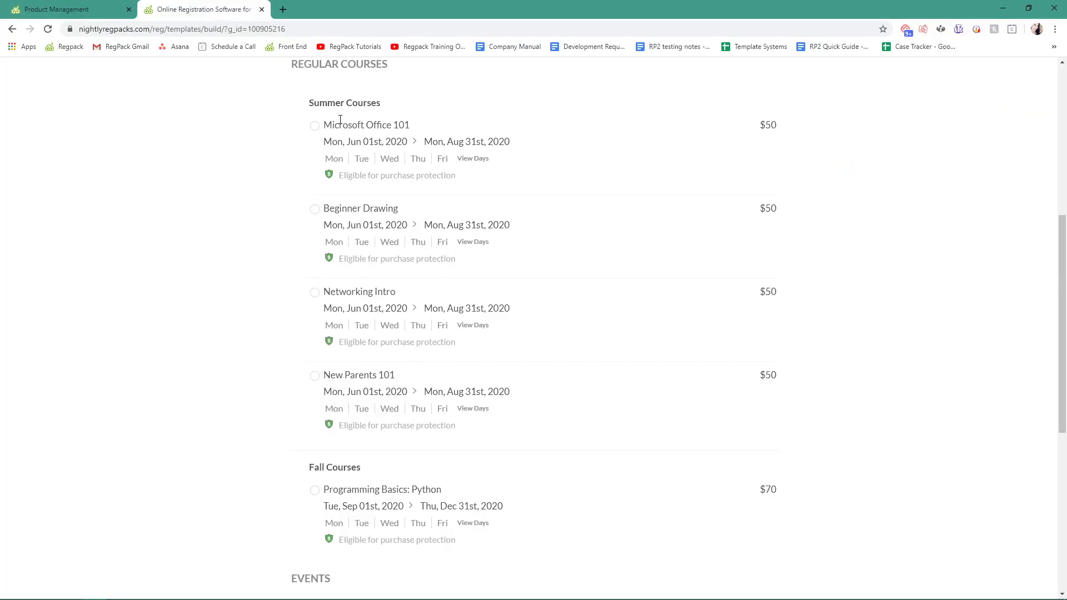
pyautogui.press('F11')
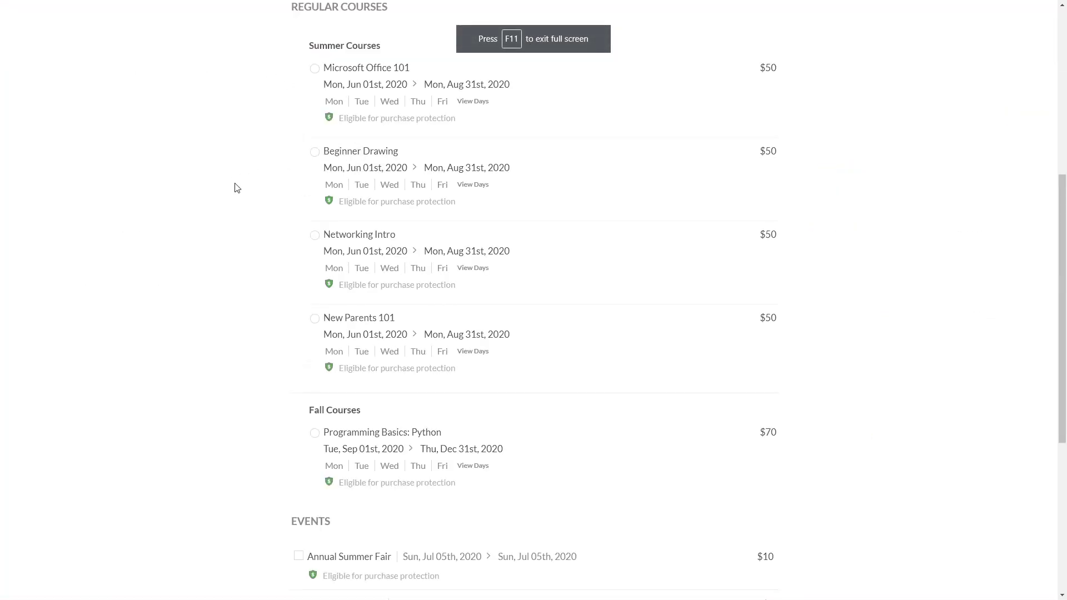
# Choose New Parents 101 under Summer Courses and add the Annual Summer Fair event.
pyautogui.click(369, 161)
pyautogui.click(361, 243)
pyautogui.click(359, 327)
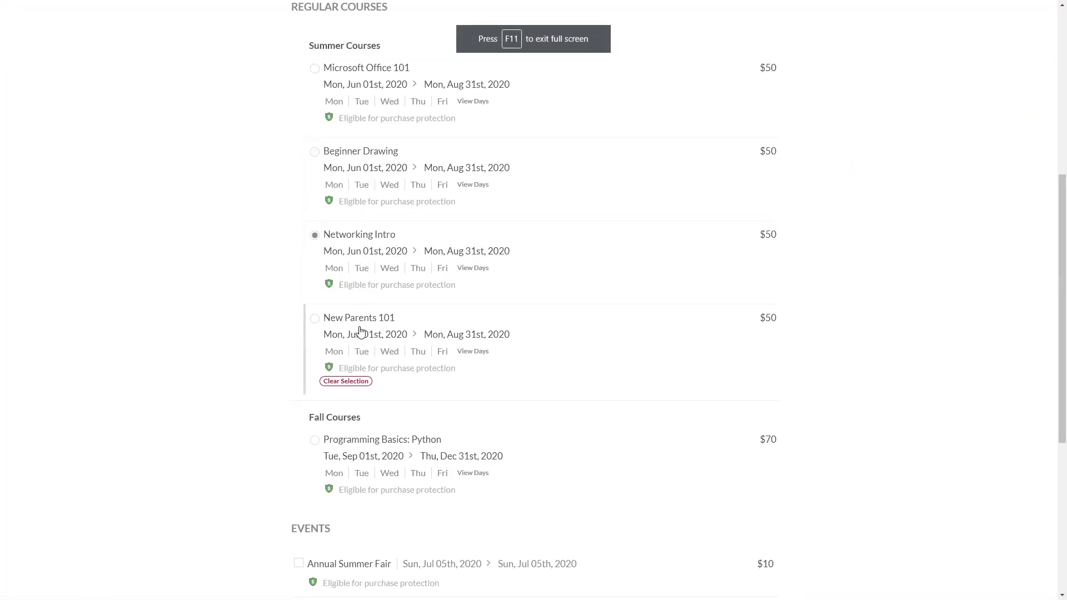
pyautogui.scroll(-5, 361, 328)
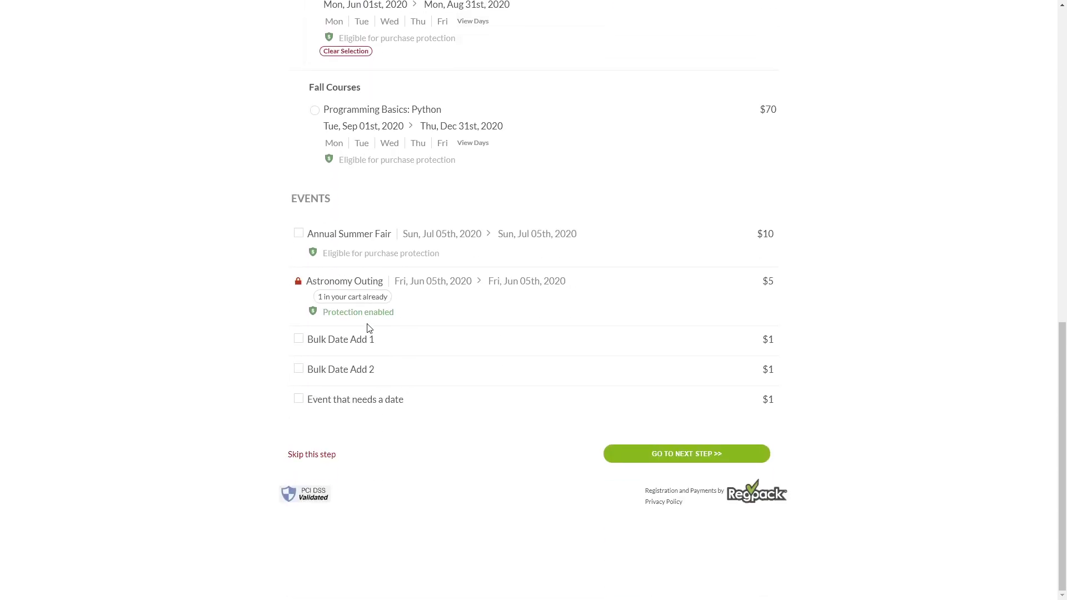
pyautogui.click(358, 236)
# Continue through Confirm Selection and Checkout to pay the $68.59 registration.
pyautogui.click(673, 460)
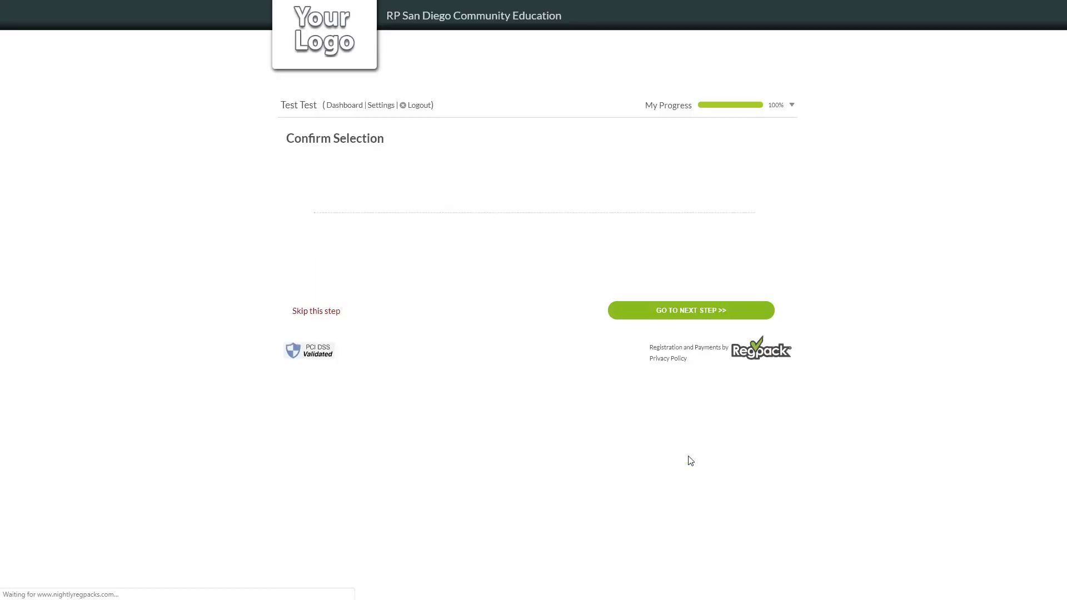
pyautogui.scroll(-4, 661, 378)
pyautogui.scroll(-1, 661, 378)
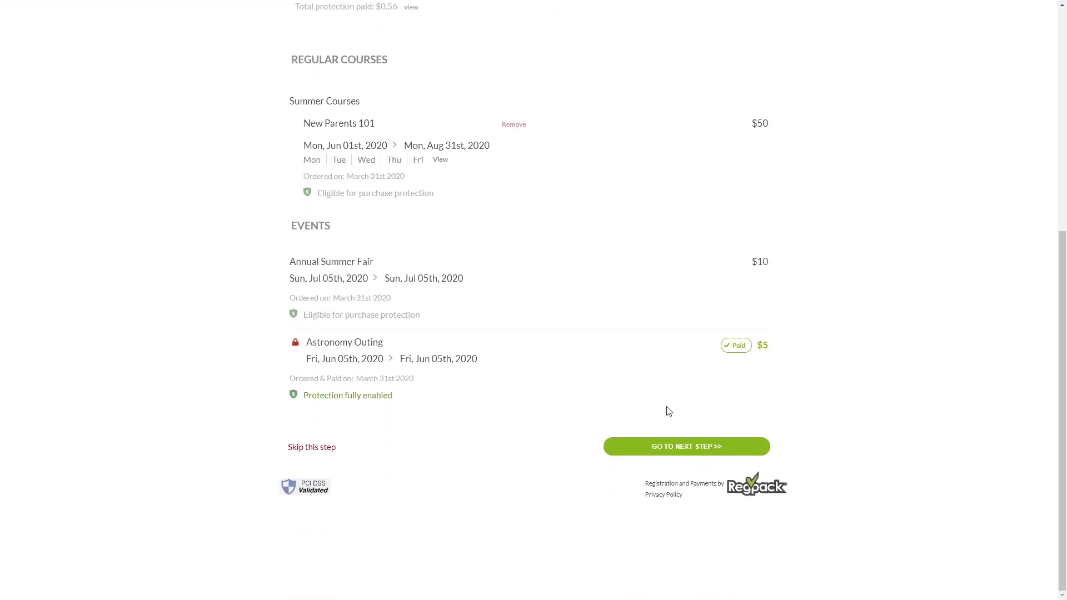
pyautogui.click(690, 450)
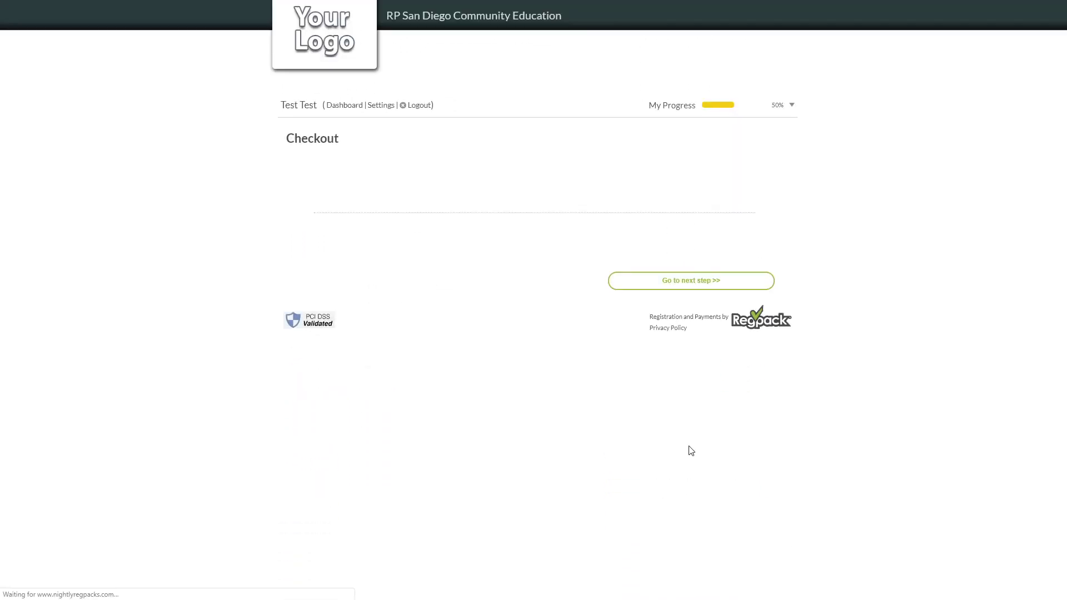
pyautogui.scroll(-2, 691, 448)
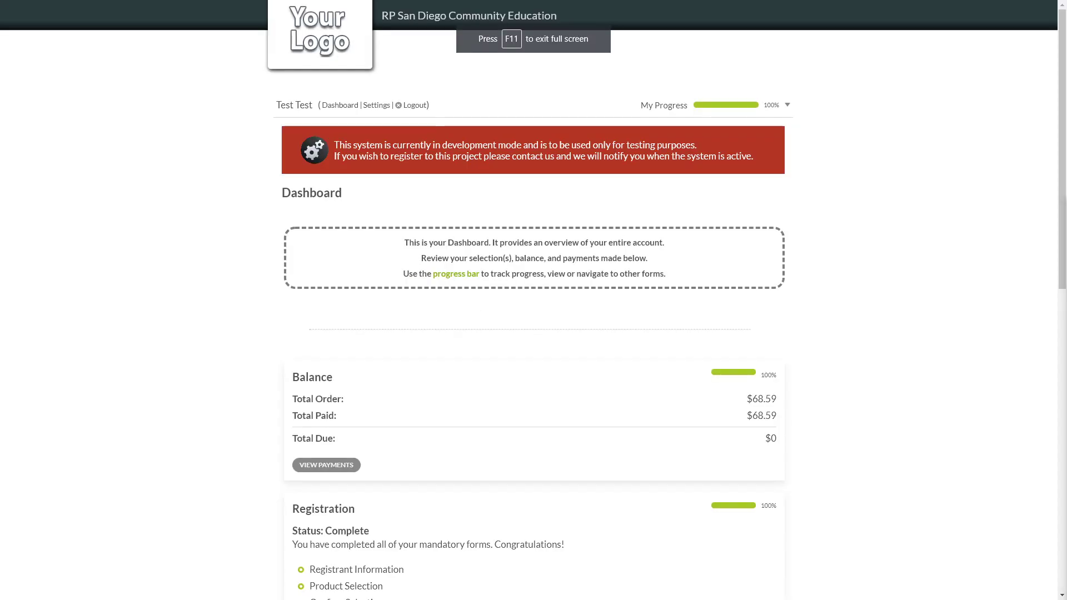
# Expand the $3.59 Purchase Protection payment in Orders and exit full screen.
pyautogui.scroll(-7, 572, 247)
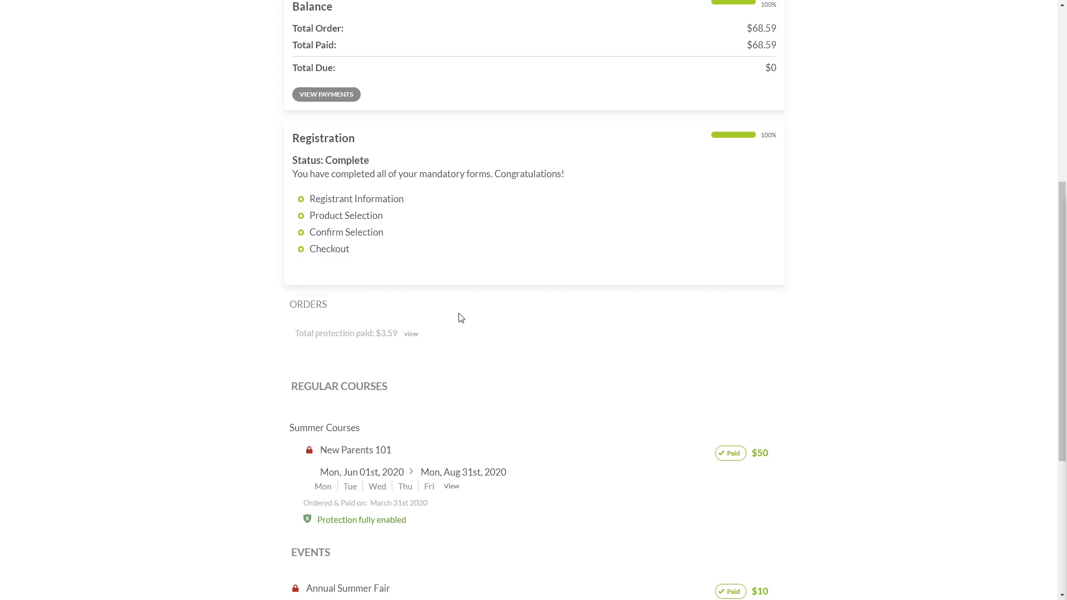
pyautogui.click(413, 334)
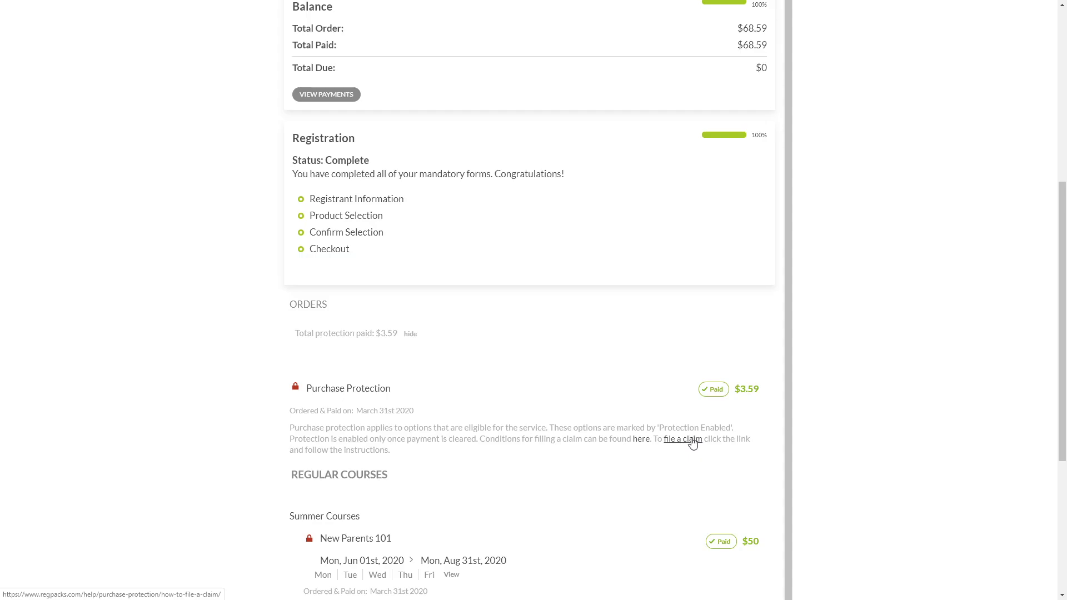
pyautogui.press('F11')
# Go to the Purchase Protection help tab in full screen and open 'Purchase Protection FAQ for Regpack Admins'.
pyautogui.click(321, 4)
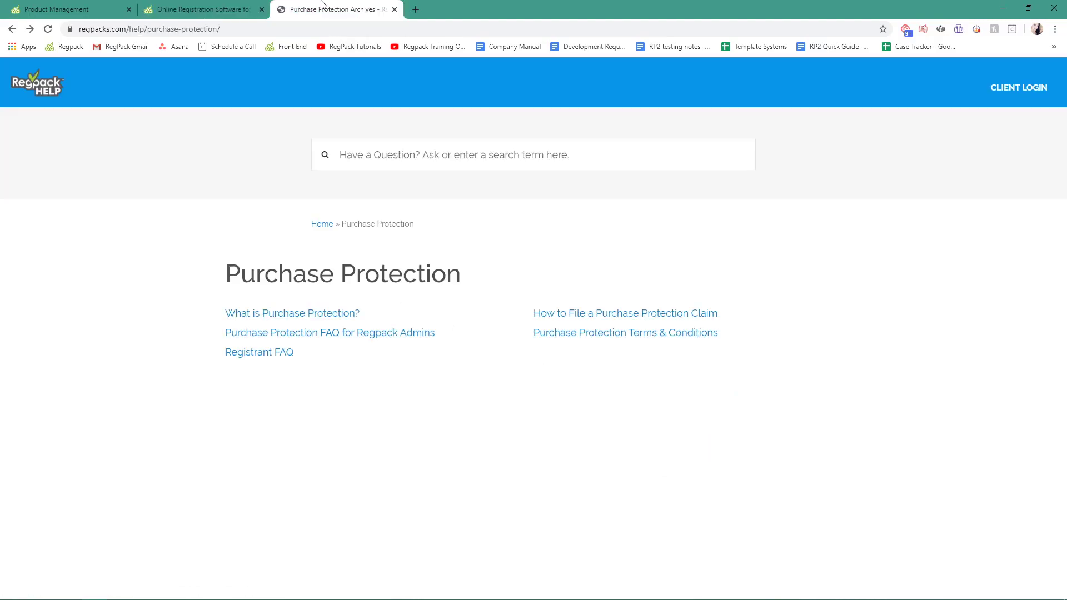
pyautogui.press('F11')
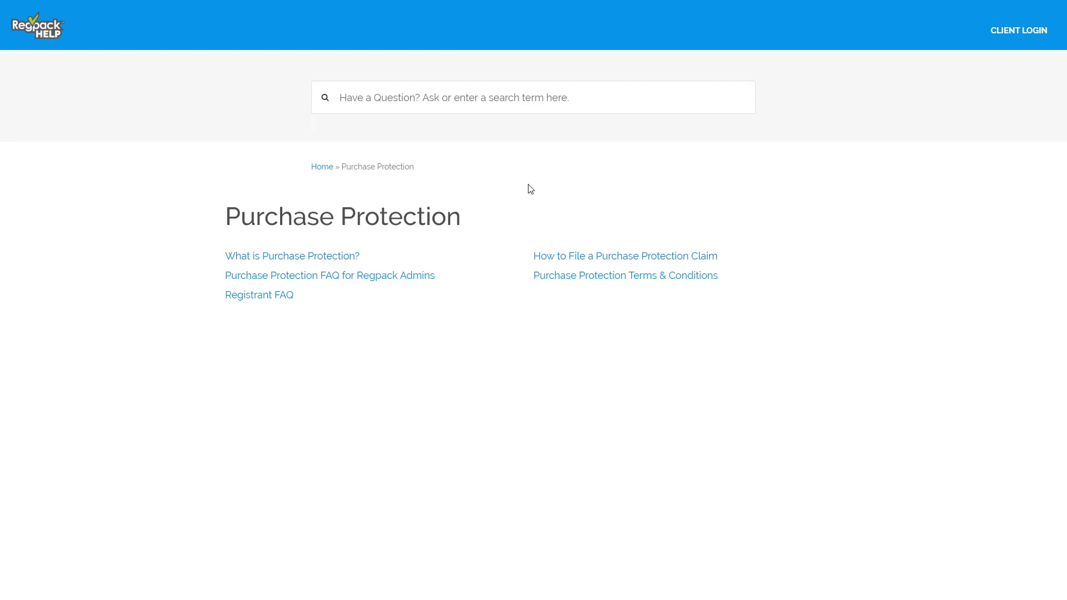
pyautogui.click(411, 277)
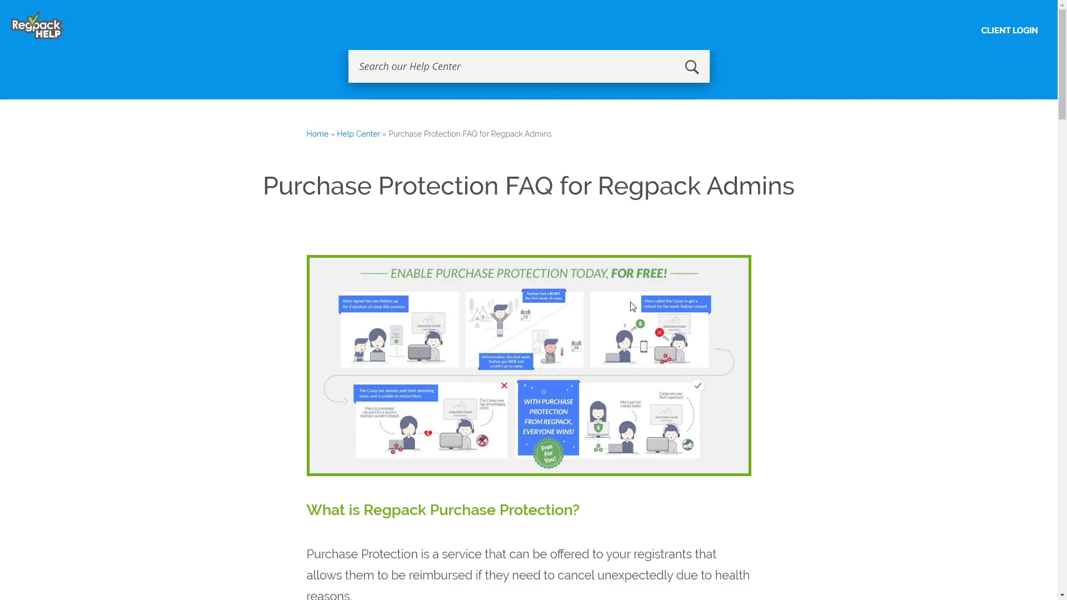
# Scroll through the Purchase Protection FAQ for Regpack Admins article, then return to its top.
pyautogui.scroll(-2, 631, 306)
pyautogui.scroll(-5, 631, 306)
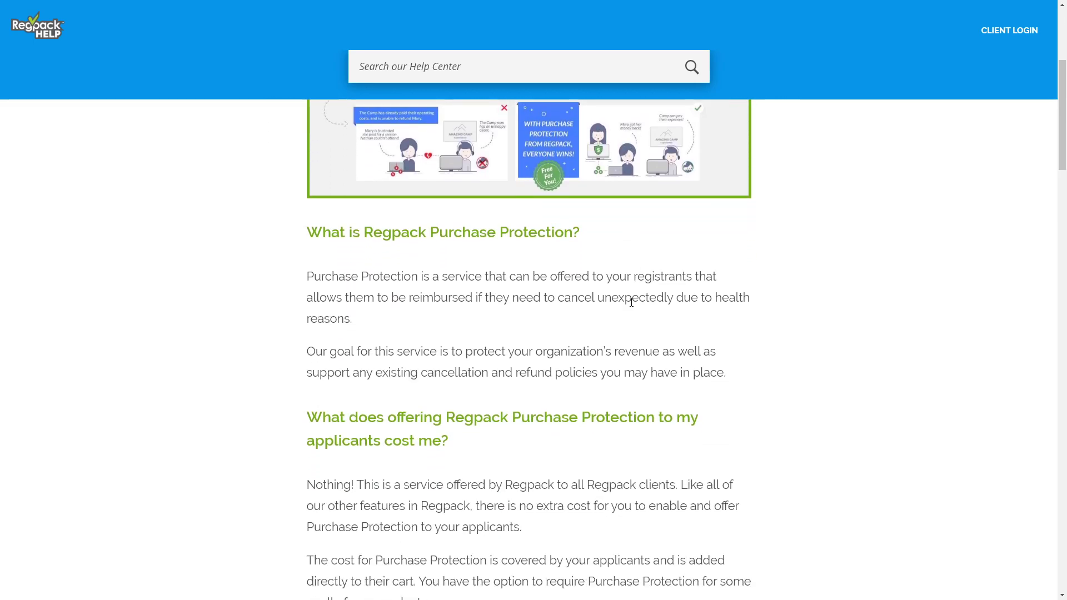
pyautogui.scroll(-5, 712, 315)
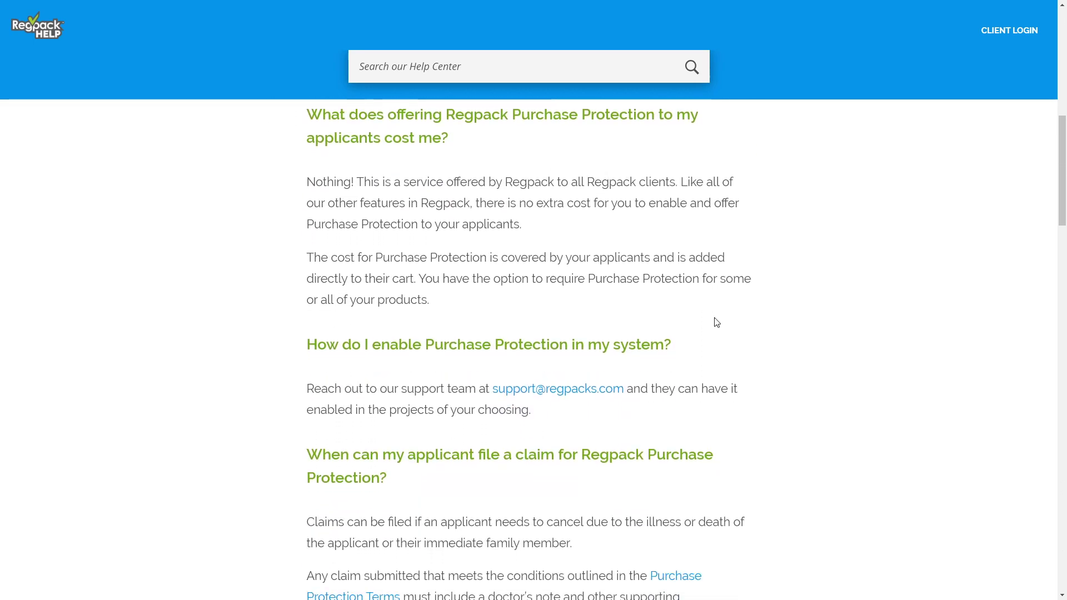
pyautogui.scroll(-6, 728, 332)
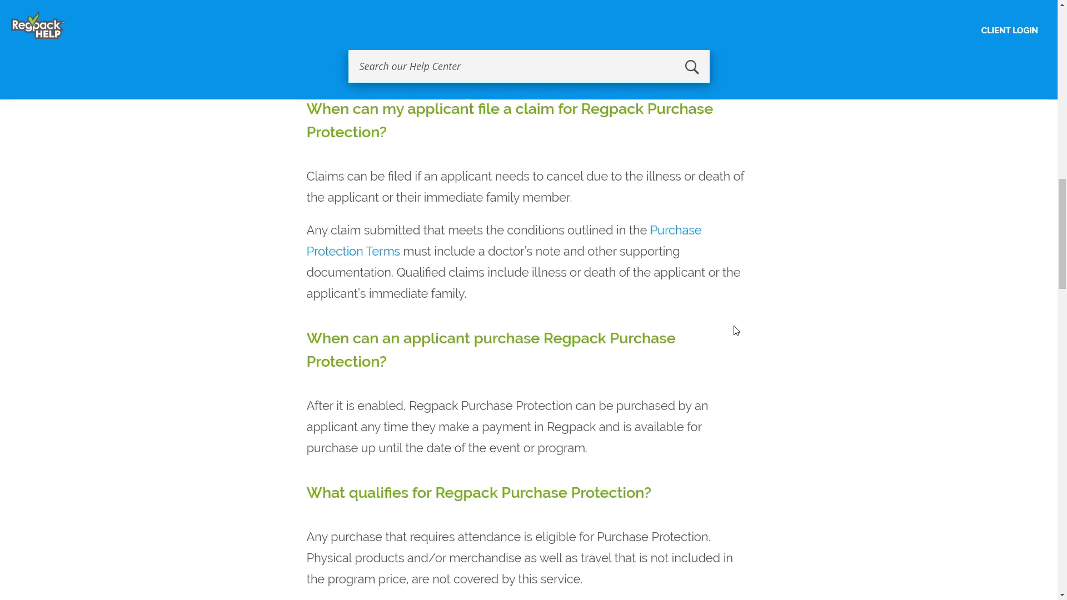
pyautogui.scroll(-5, 738, 334)
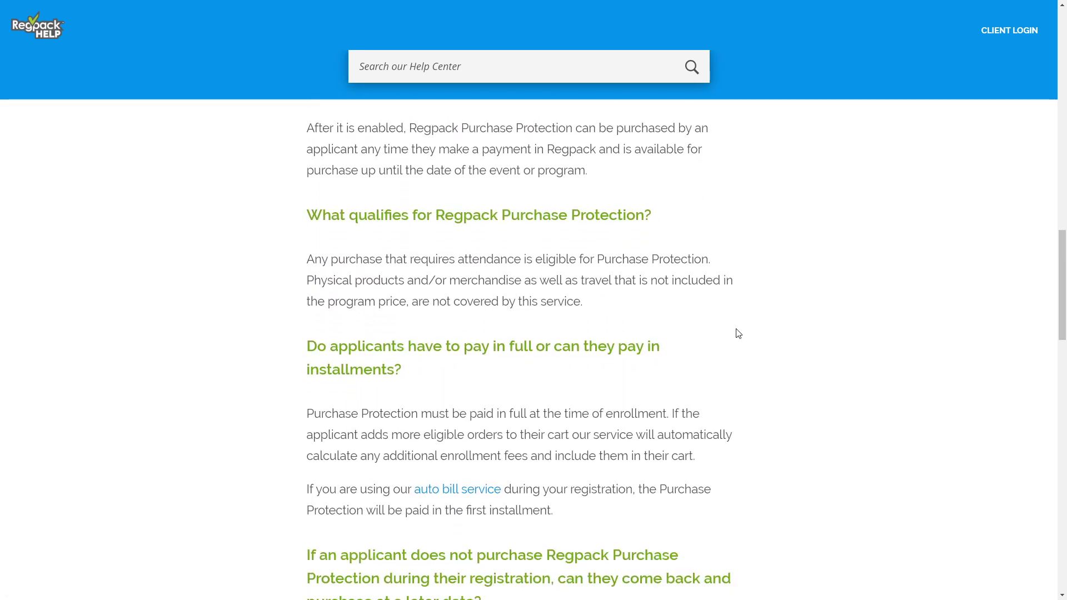
pyautogui.scroll(-5, 738, 333)
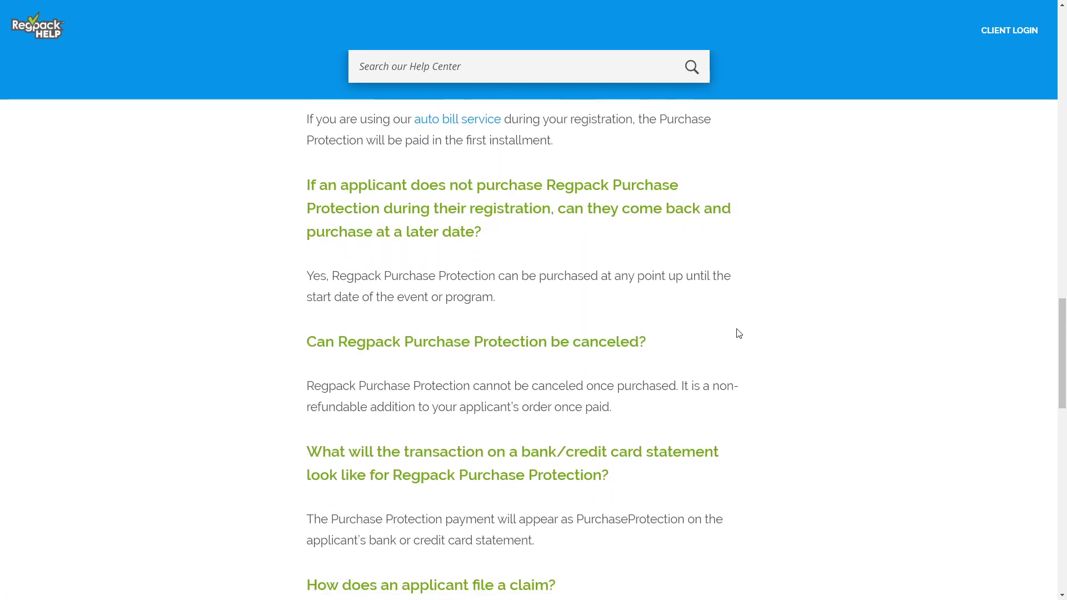
pyautogui.scroll(-5, 738, 333)
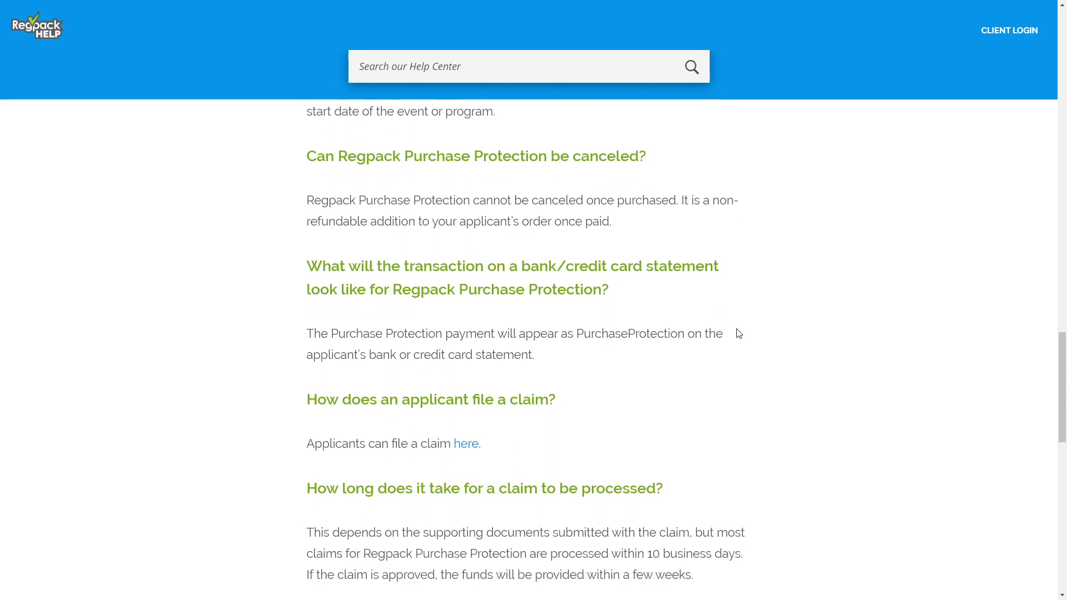
pyautogui.scroll(-4, 740, 333)
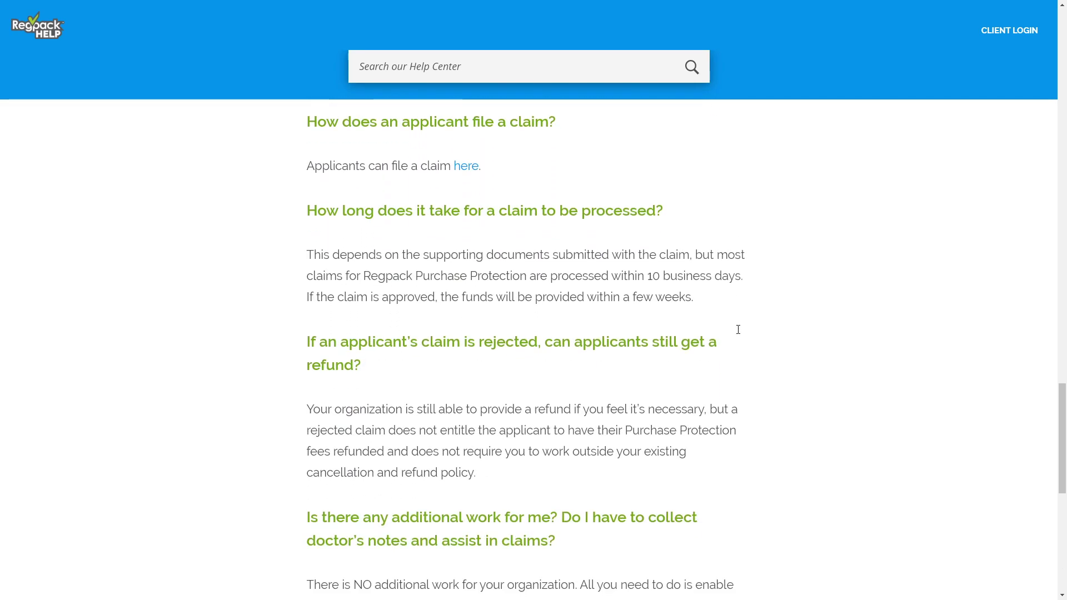
pyautogui.scroll(-5, 739, 335)
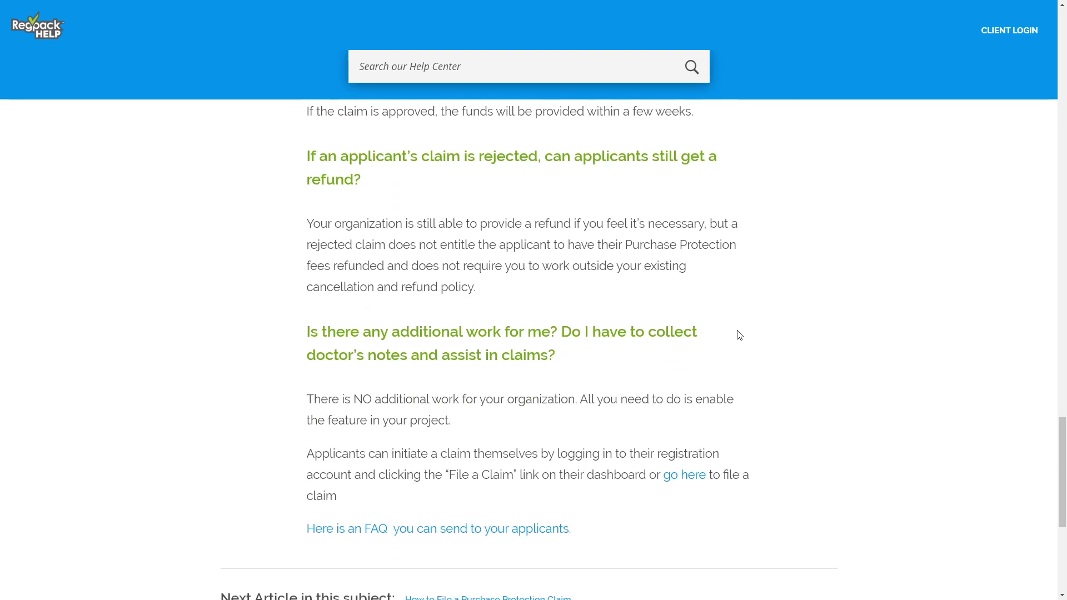
pyautogui.scroll(-2, 740, 336)
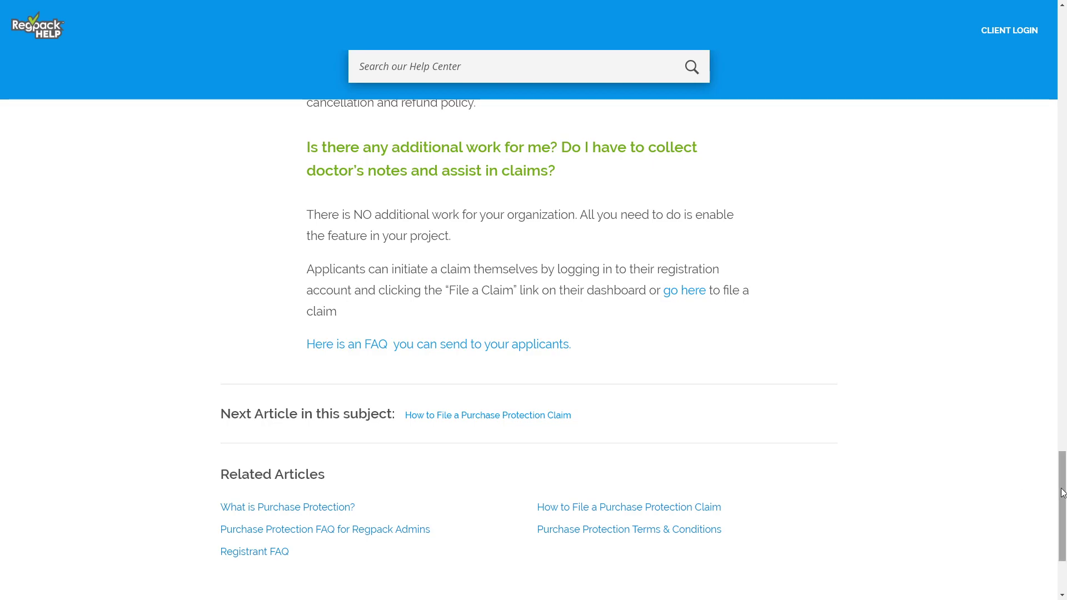
pyautogui.moveTo(1062, 503); pyautogui.dragTo(1037, 18)
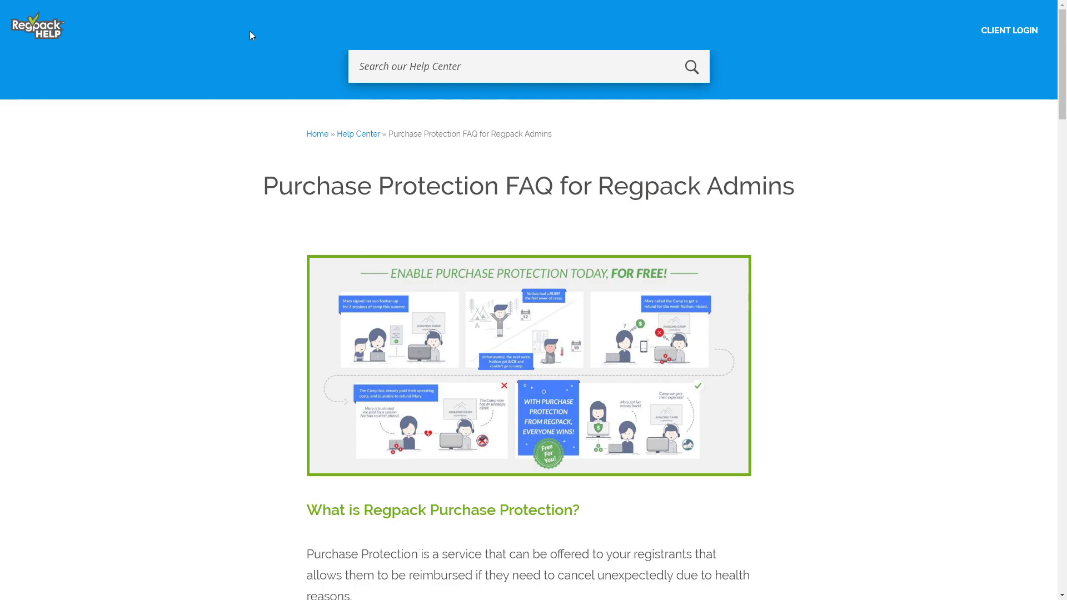
# Return to the Regpack Help Center home page and browse its help categories.
pyautogui.click(24, 29)
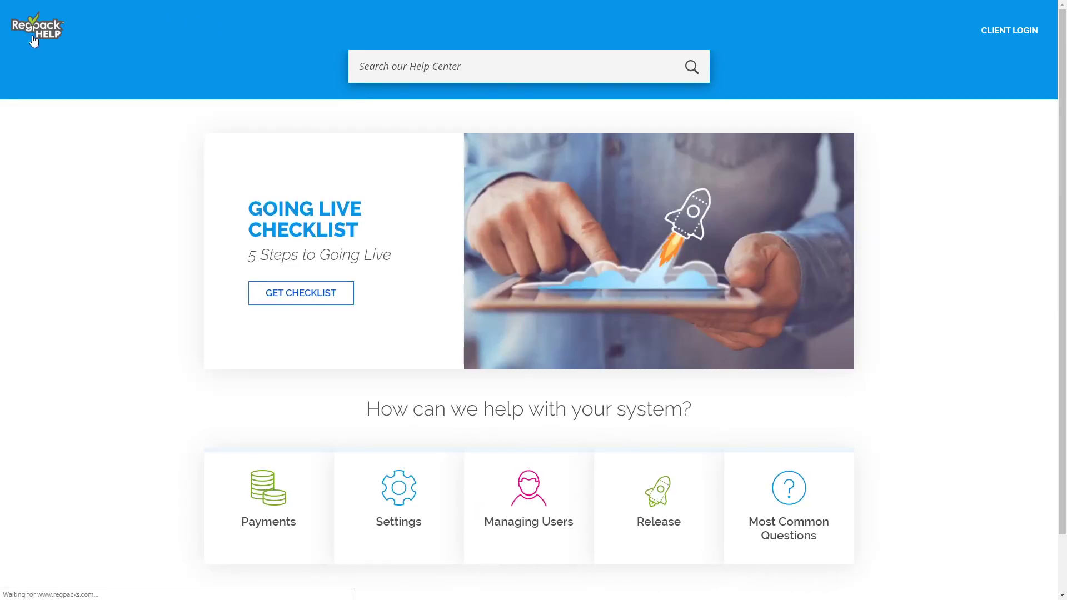
pyautogui.scroll(-2, 955, 199)
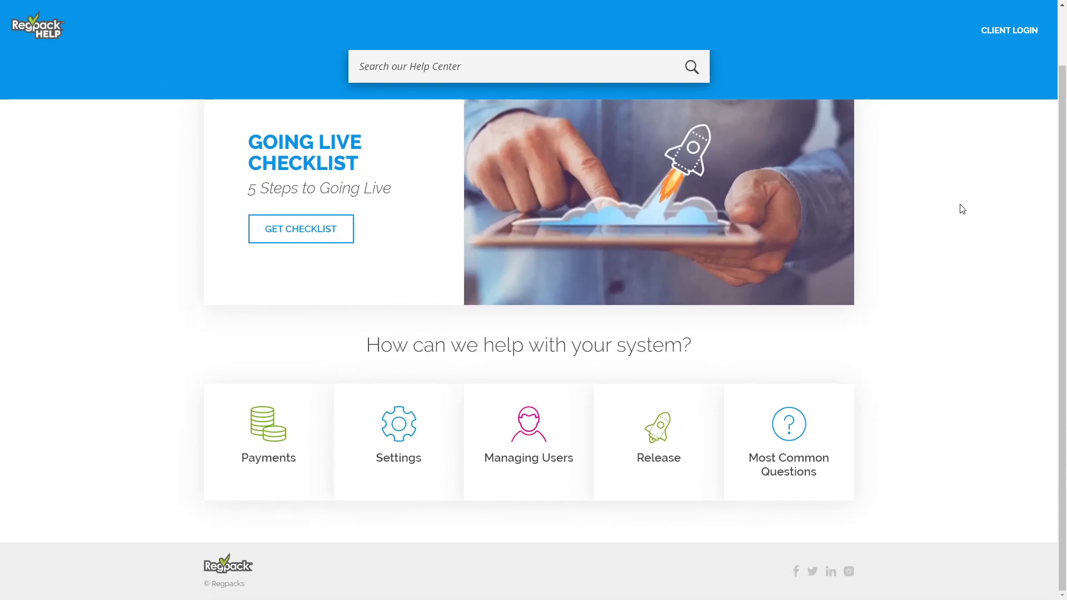